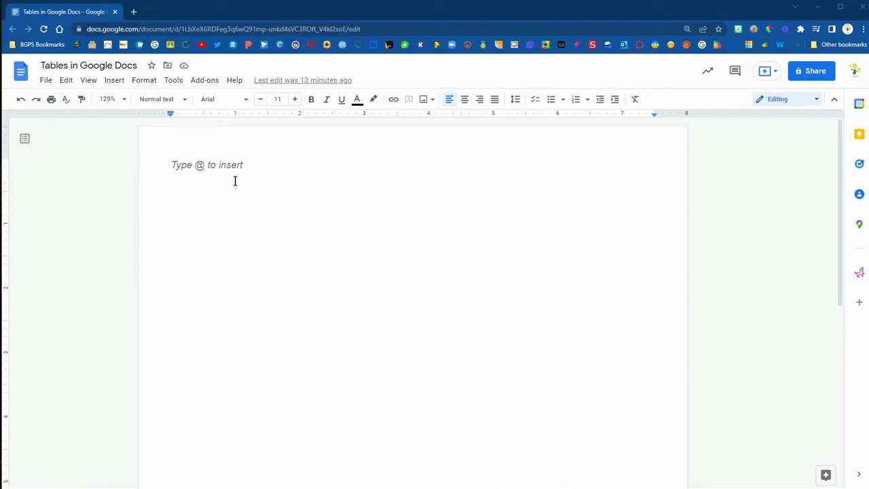
# Step: Insert a 3-column by 4-row table into the empty document
pyautogui.click(114, 83)
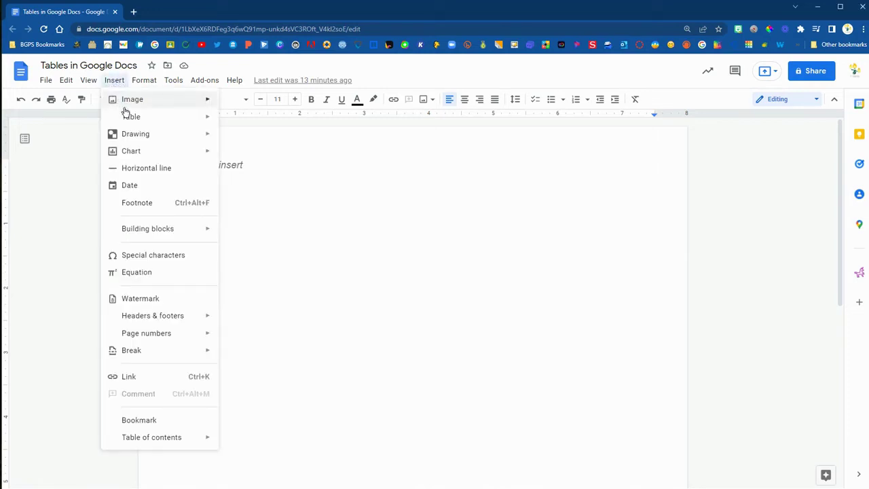
pyautogui.moveTo(129, 121)
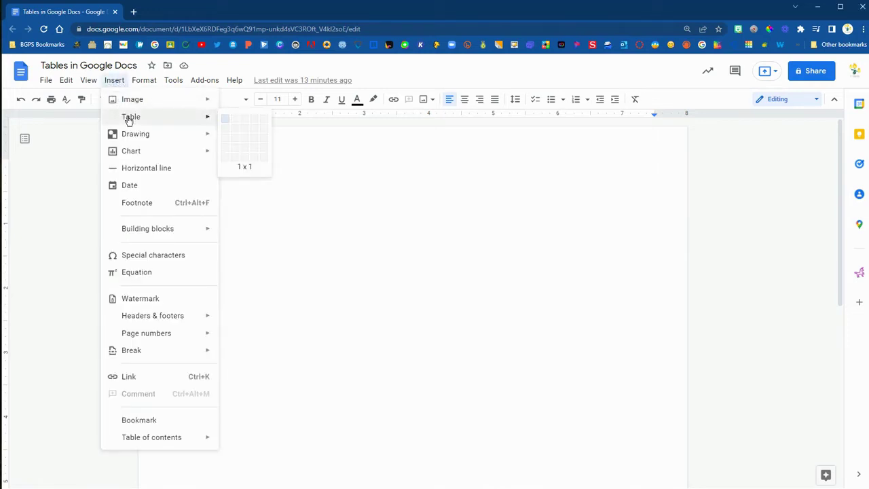
pyautogui.click(246, 155)
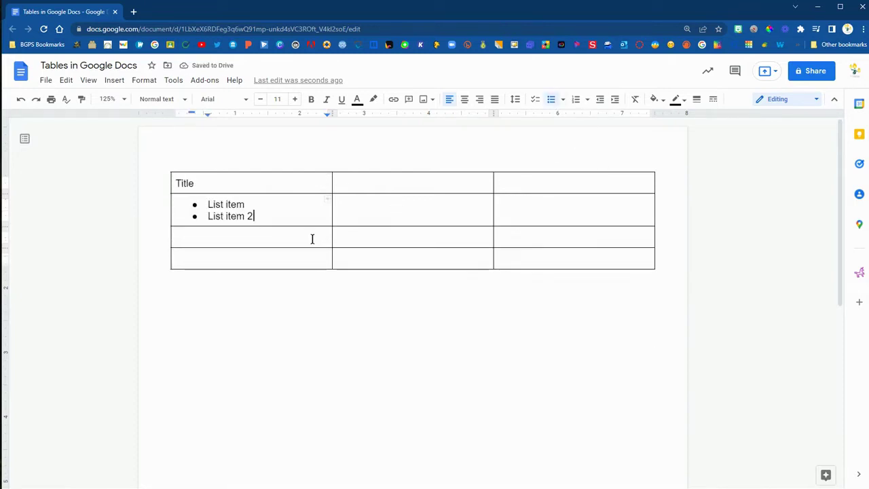
# Step: Add a third, empty bullet below 'List item 2' in the first-column list
pyautogui.press('Return')
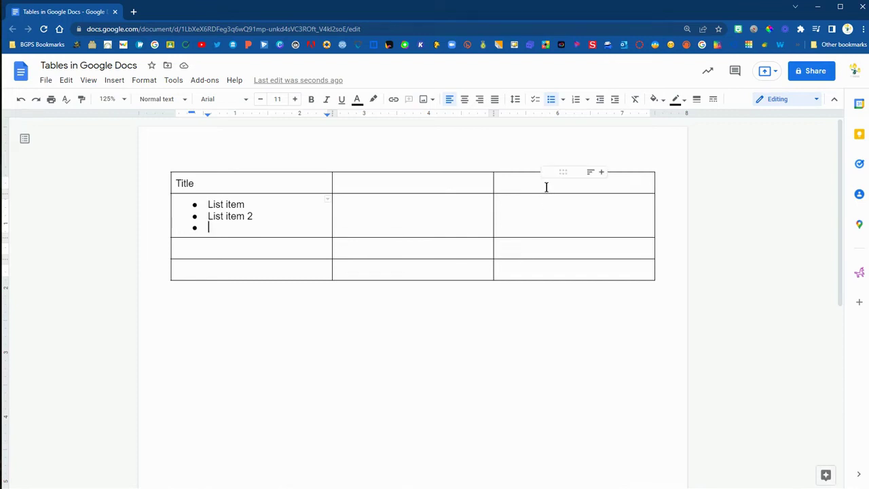
# Step: Move the Title column one place right and fill the third column with A, B, D, C
pyautogui.moveTo(250, 173); pyautogui.dragTo(404, 174)
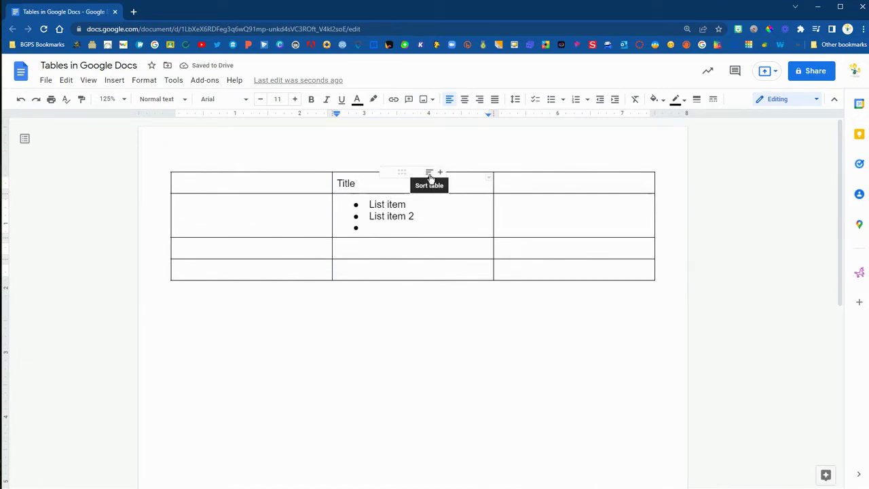
pyautogui.click(537, 188)
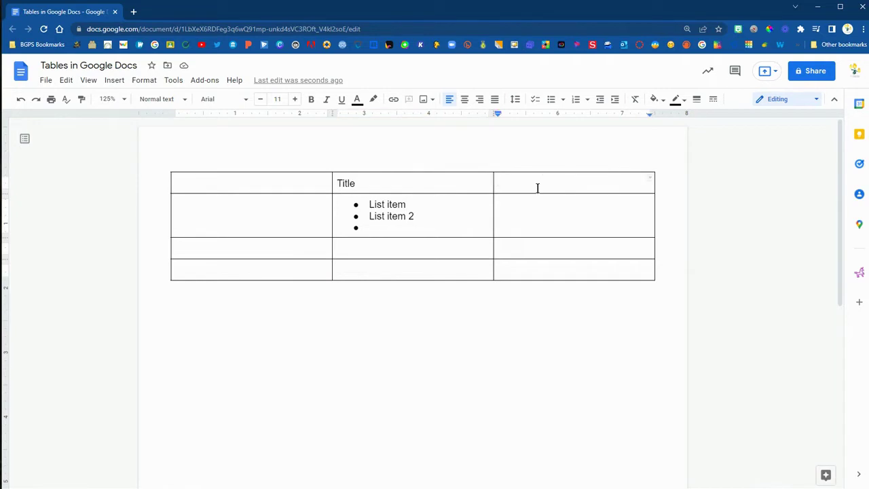
pyautogui.write('A')
pyautogui.write('B')
pyautogui.press('Down')
pyautogui.write('D')
pyautogui.write('C')
# Step: Sort the third column ascending, then descending, then back to ascending (A, B, C, D)
pyautogui.click(535, 185)
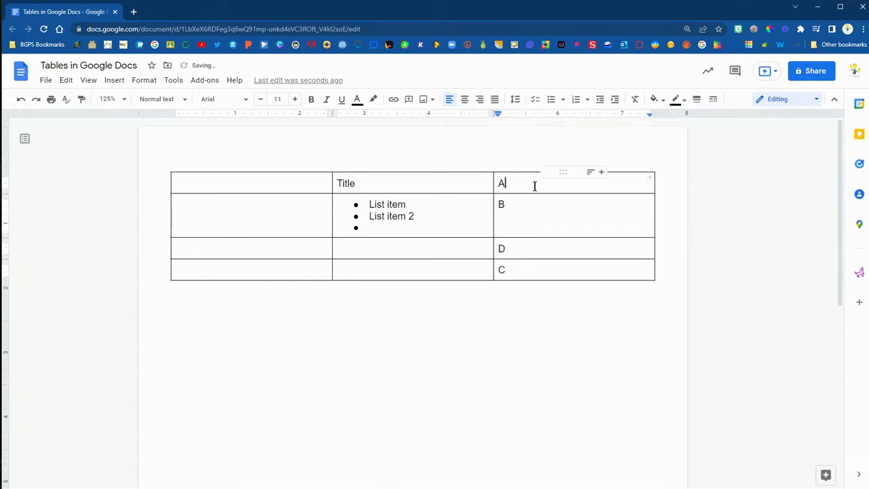
pyautogui.click(590, 172)
pyautogui.click(597, 191)
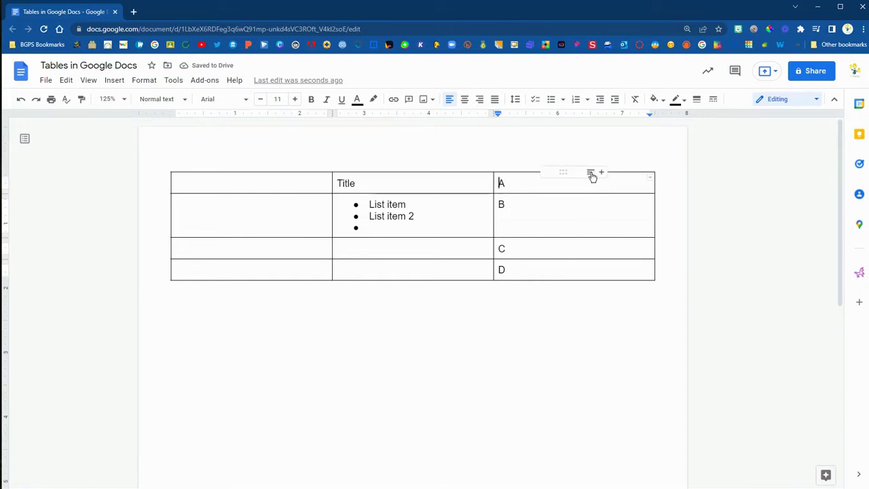
pyautogui.click(591, 172)
pyautogui.click(612, 210)
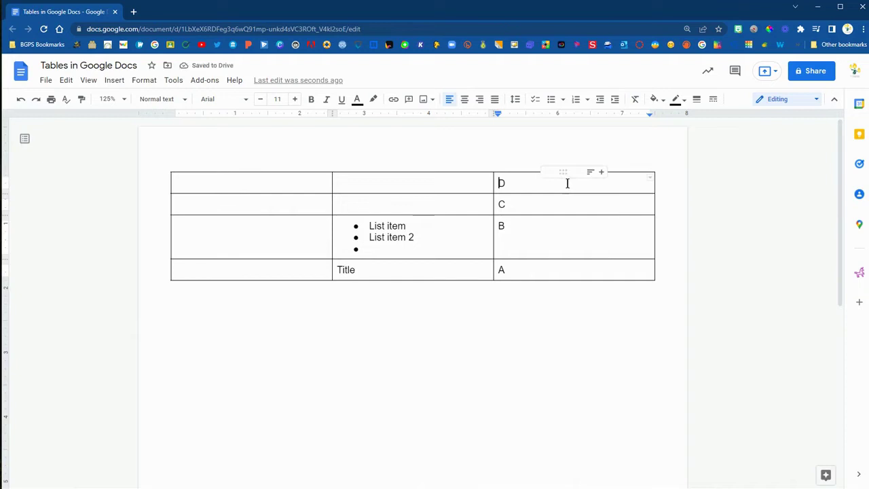
pyautogui.click(591, 173)
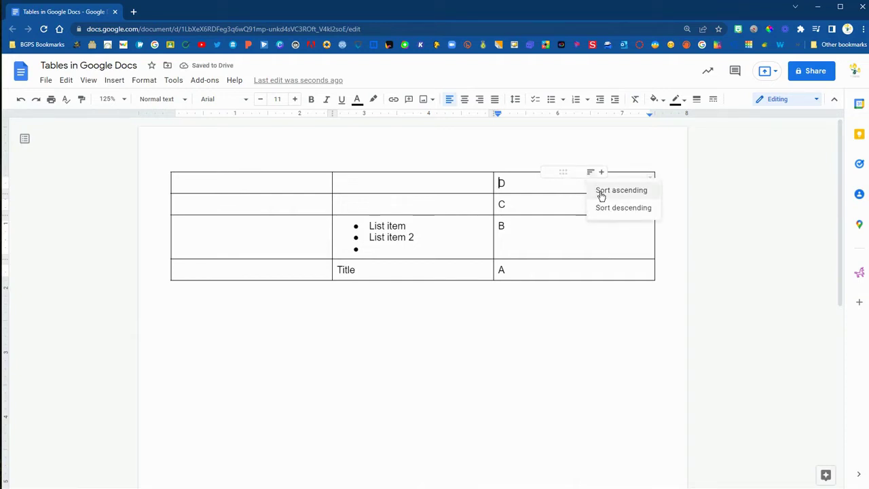
pyautogui.click(602, 194)
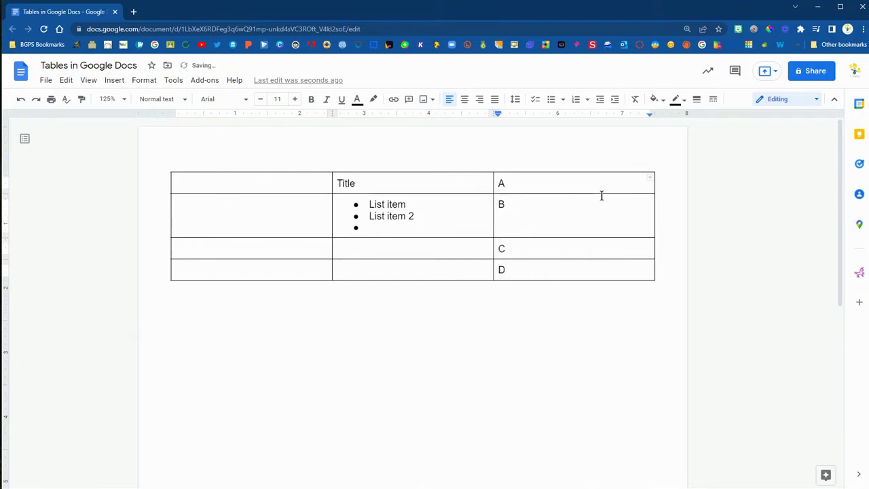
# Step: Add a new column right of the A column, then undo it
pyautogui.moveTo(606, 185)
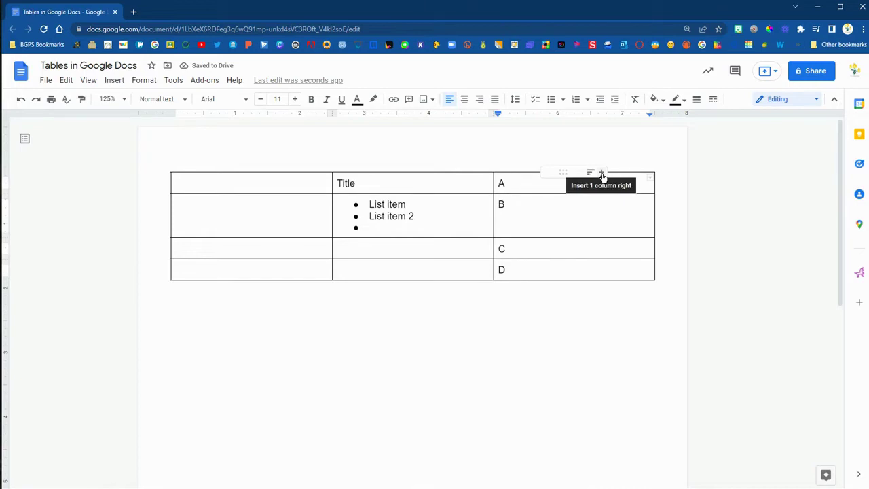
pyautogui.click(602, 174)
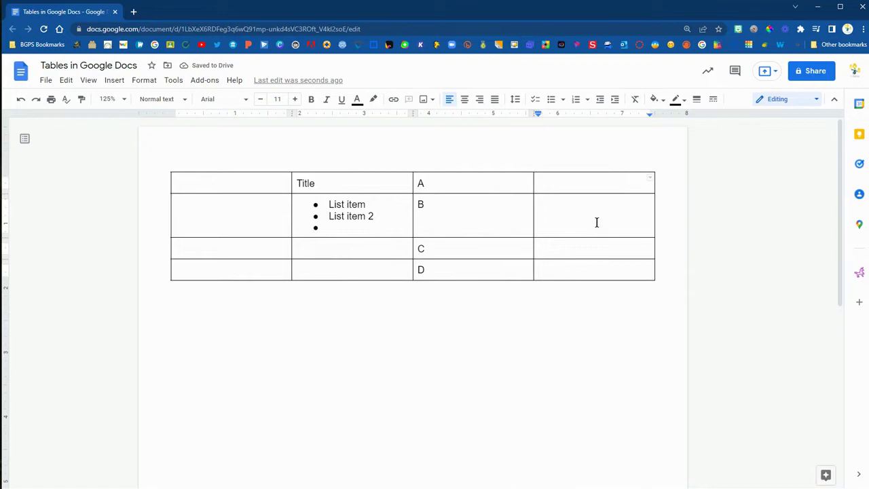
pyautogui.click(20, 99)
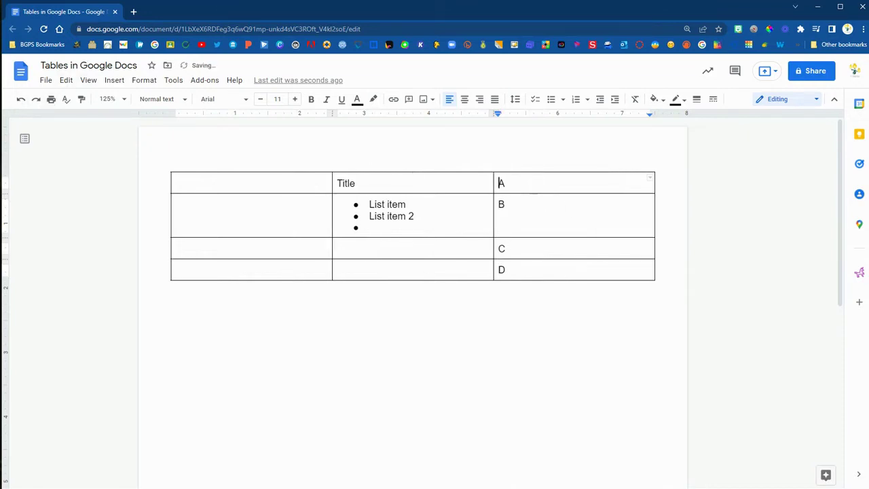
# Step: Insert empty rows below the C row and below the D row
pyautogui.rightClick(547, 248)
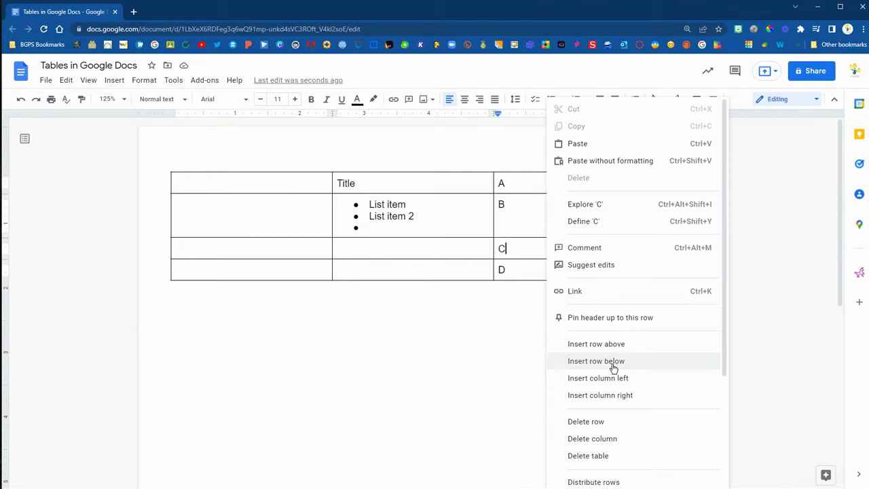
pyautogui.click(561, 363)
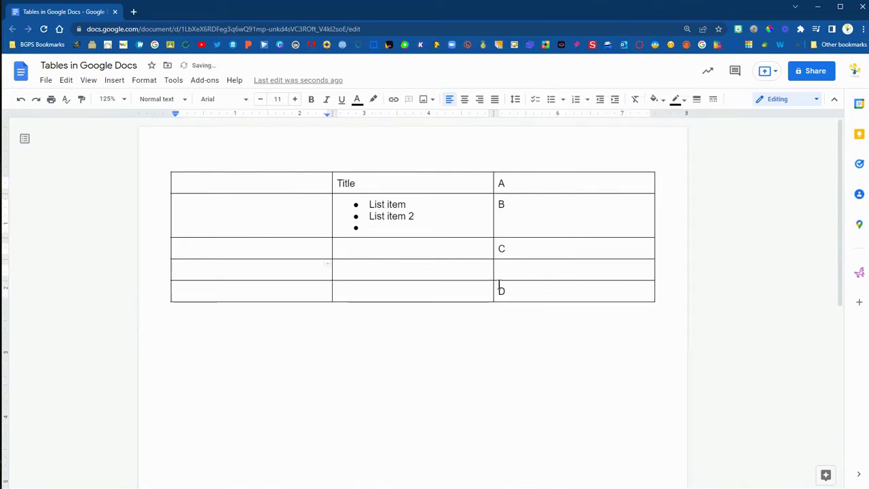
pyautogui.click(546, 294)
pyautogui.rightClick(545, 294)
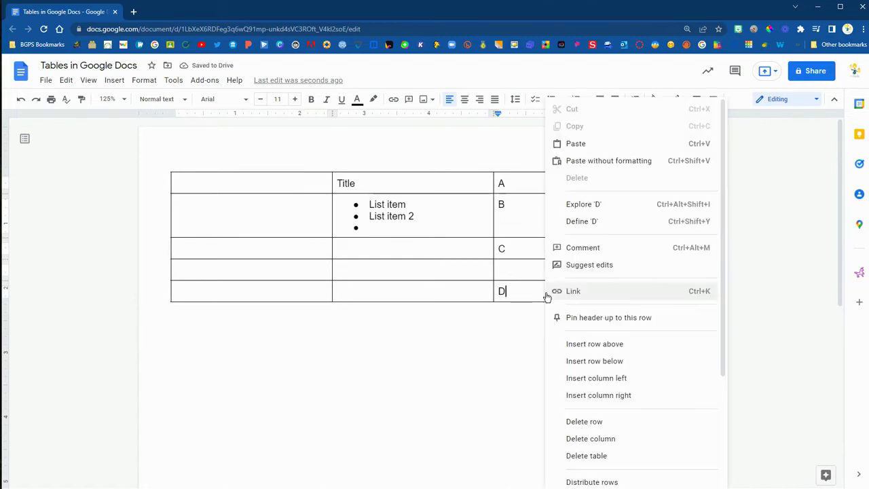
pyautogui.click(592, 360)
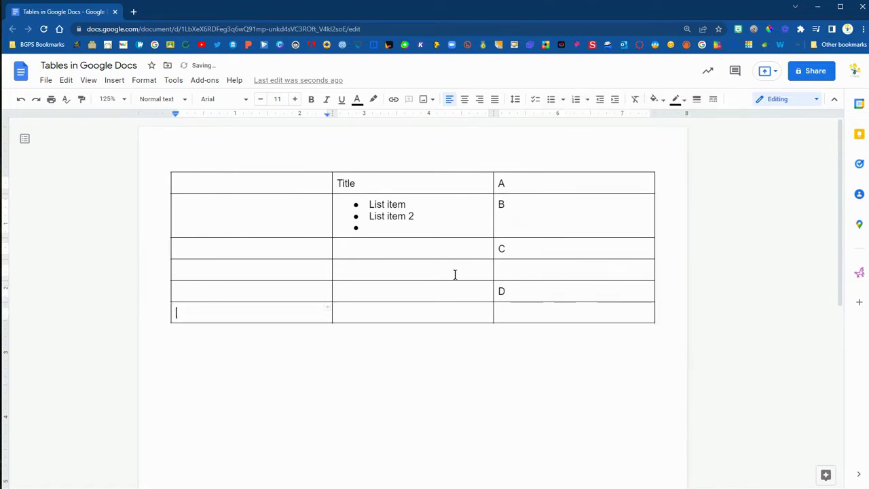
# Step: Delete the empty row between C and D
pyautogui.click(453, 271)
pyautogui.rightClick(455, 271)
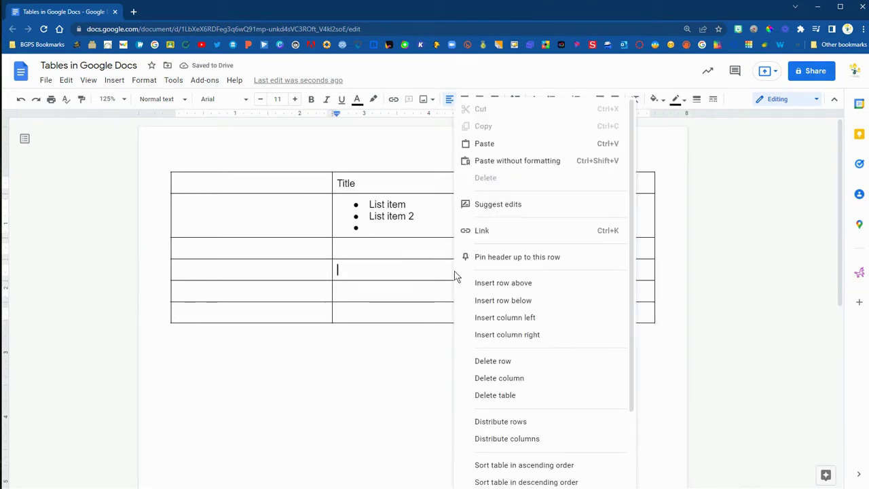
pyautogui.click(504, 363)
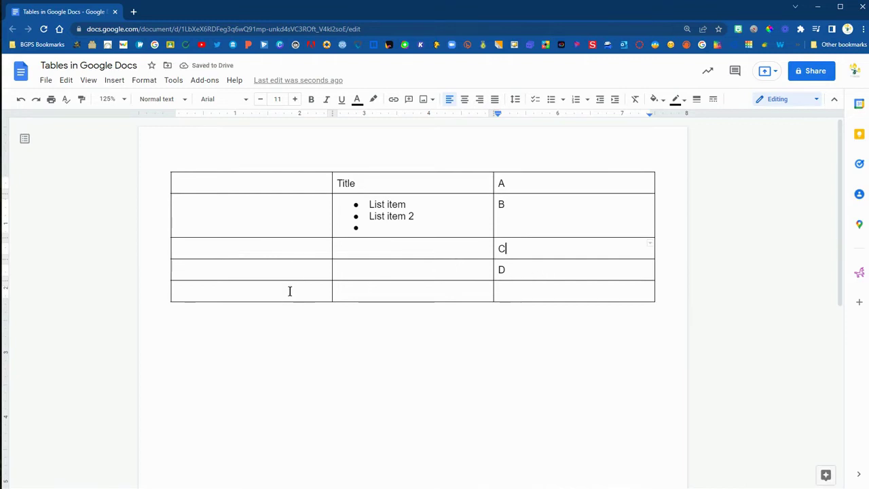
# Step: Merge the three cells of the blank bottom row into one cell
pyautogui.moveTo(290, 292); pyautogui.dragTo(505, 301)
pyautogui.rightClick(442, 292)
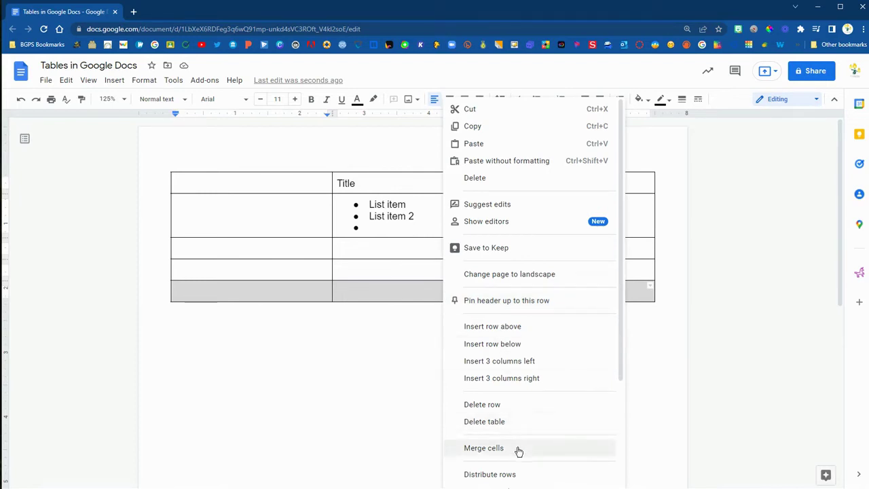
pyautogui.click(518, 451)
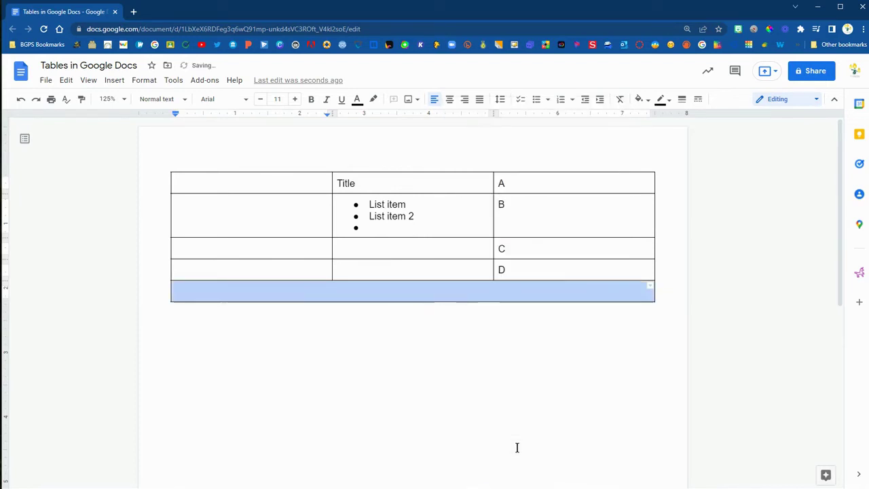
# Step: Merge the top two cells of the first column into one tall cell
pyautogui.click(481, 272)
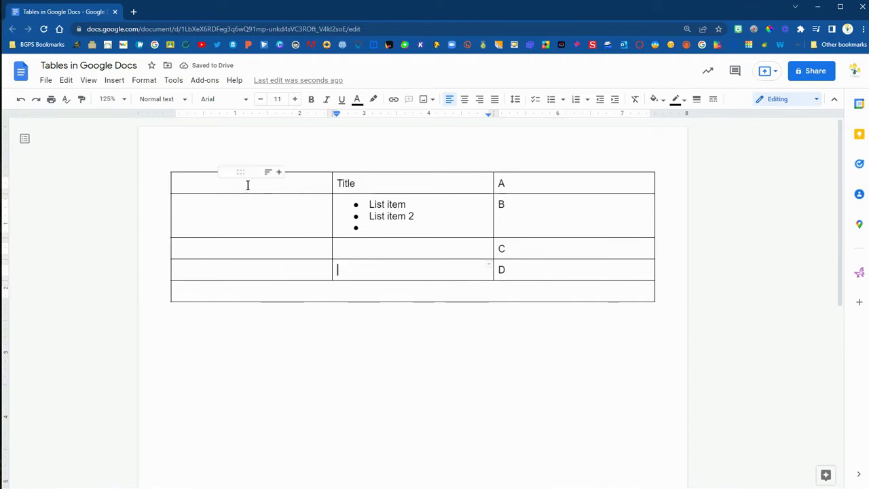
pyautogui.moveTo(247, 184); pyautogui.dragTo(248, 230)
pyautogui.rightClick(242, 214)
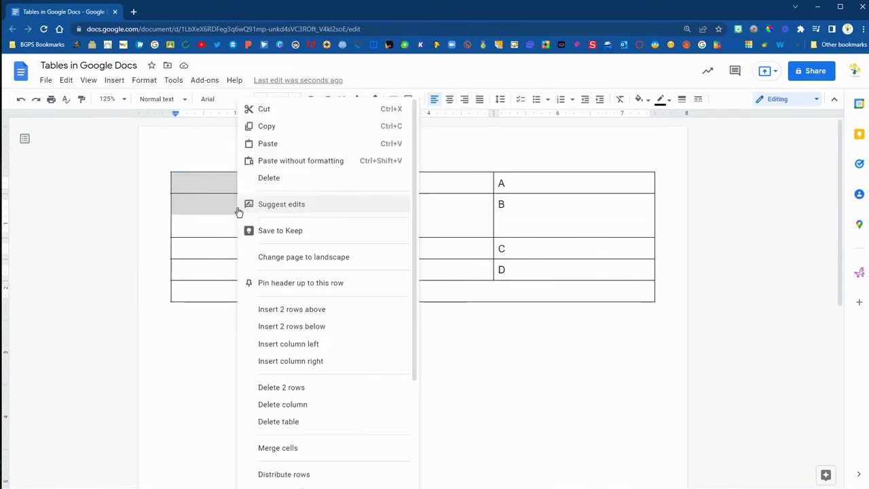
pyautogui.click(331, 448)
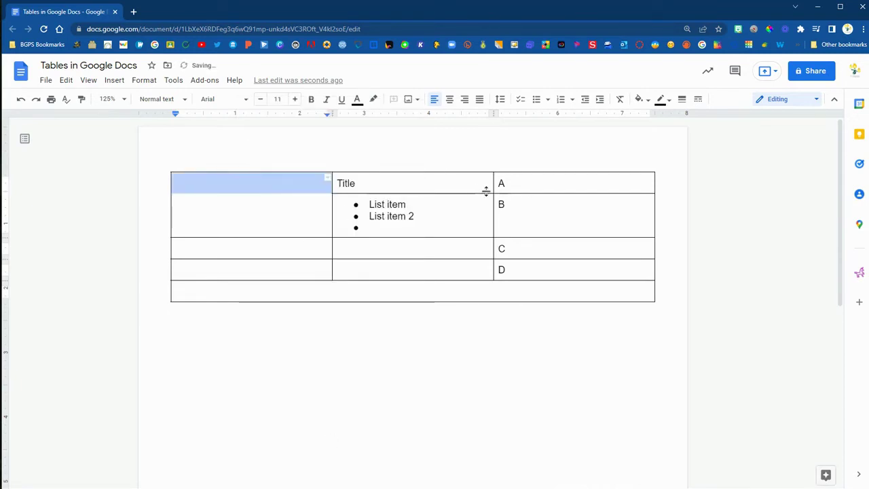
pyautogui.rightClick(527, 187)
# Step: Open Table properties and look through the Row and Column settings
pyautogui.scroll(-2, 568, 290)
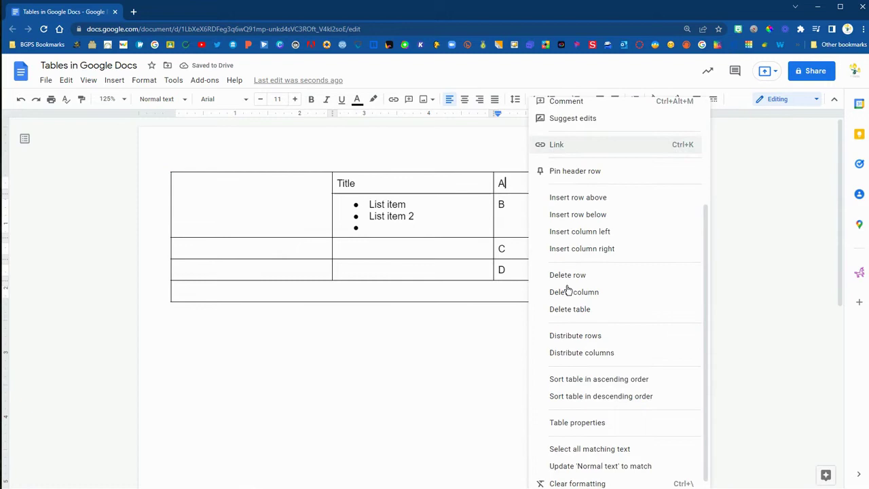
pyautogui.click(670, 430)
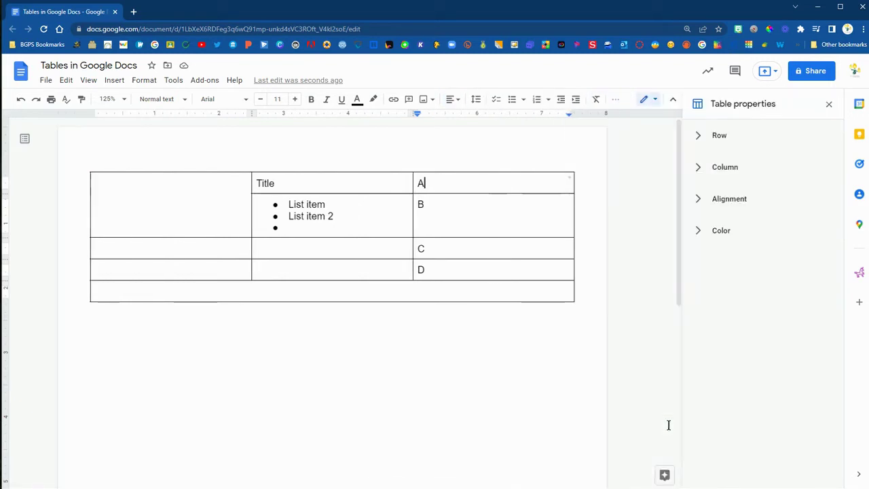
pyautogui.click(706, 137)
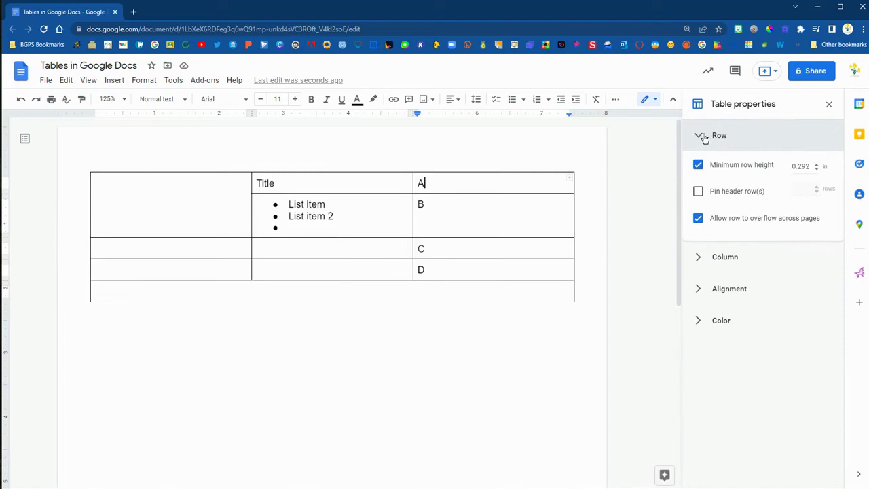
pyautogui.click(704, 136)
pyautogui.click(705, 175)
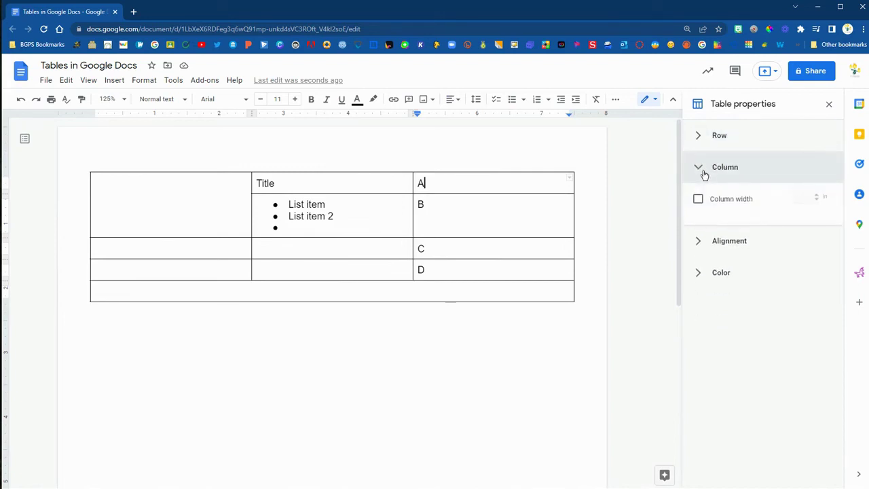
pyautogui.click(703, 173)
# Step: Keep cell alignment Top and table alignment Left, then expand the Color settings
pyautogui.click(702, 198)
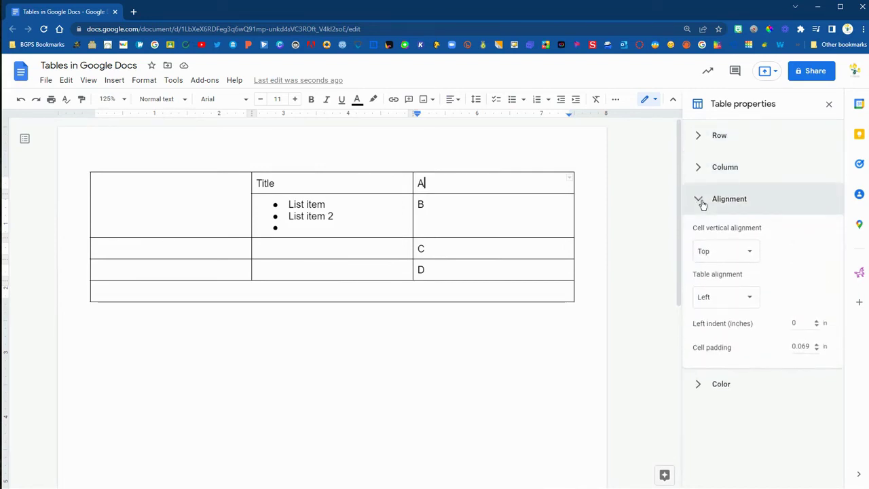
pyautogui.click(747, 251)
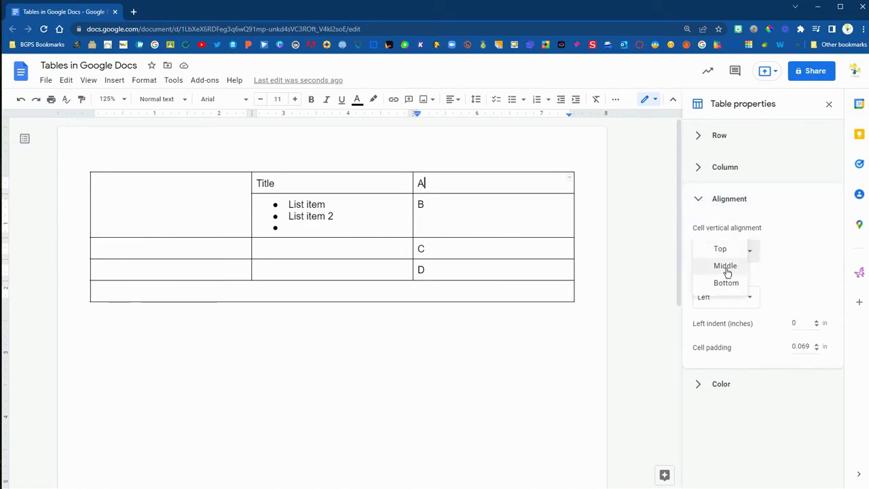
pyautogui.click(790, 245)
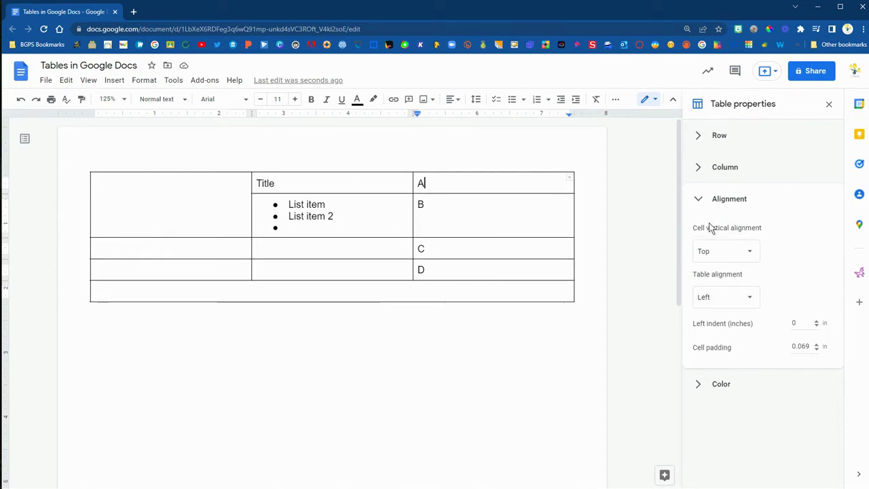
pyautogui.click(753, 300)
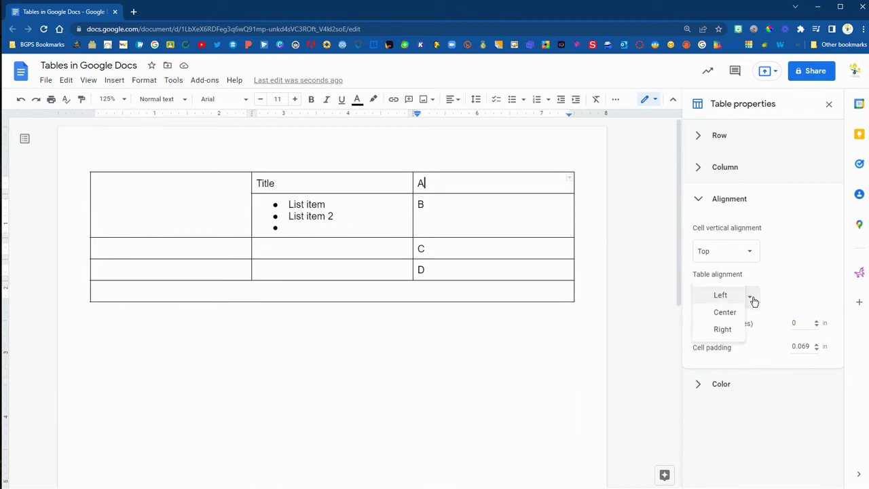
pyautogui.click(792, 283)
pyautogui.click(703, 198)
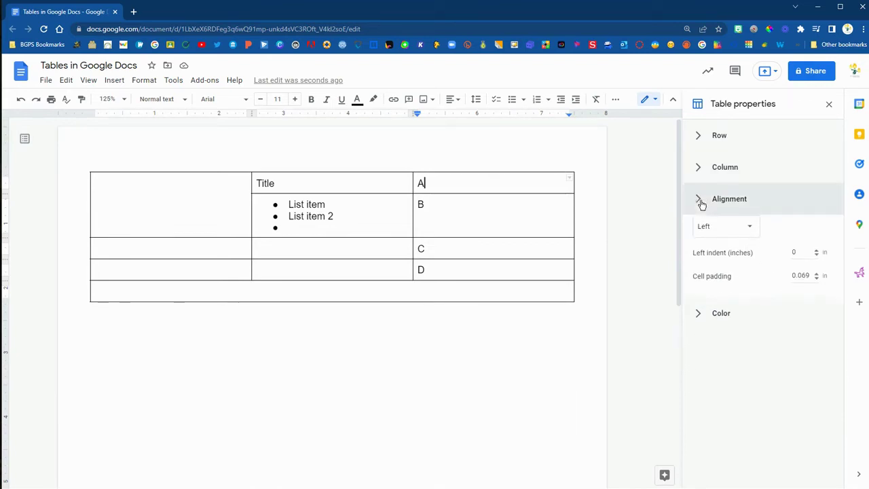
pyautogui.click(723, 233)
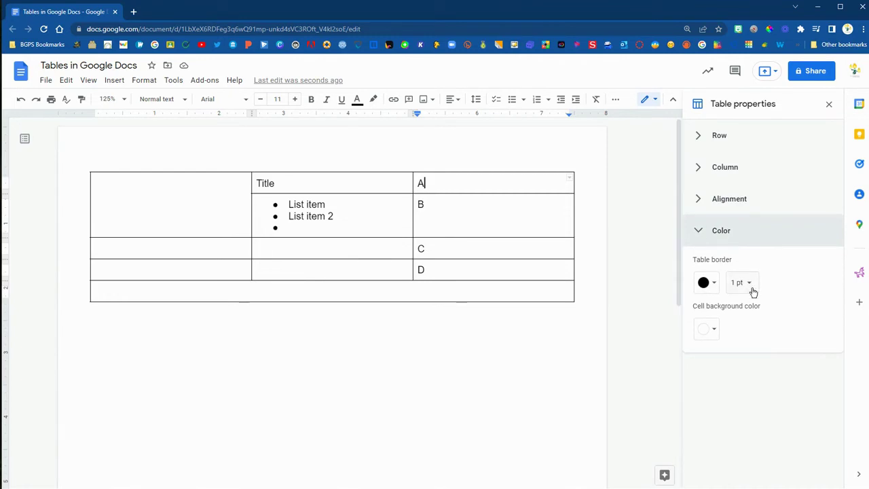
# Step: Make the table borders purple at 1 pt and shade the A cell light purple
pyautogui.click(711, 284)
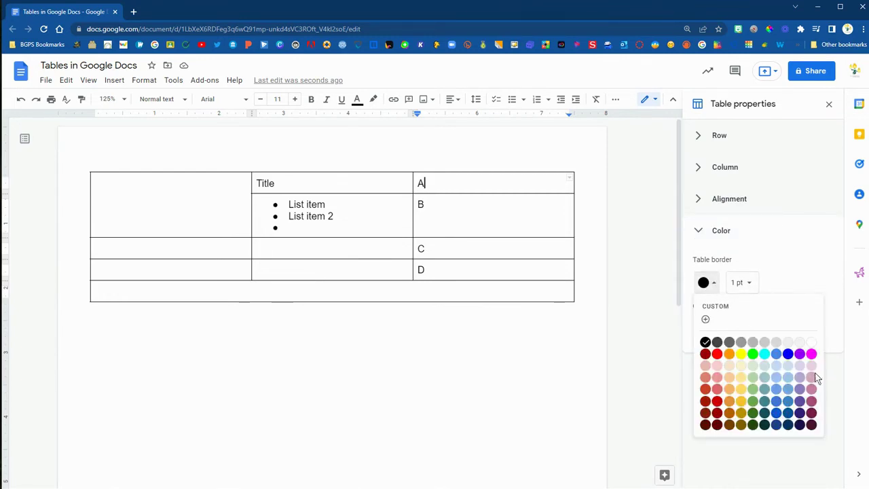
pyautogui.click(801, 355)
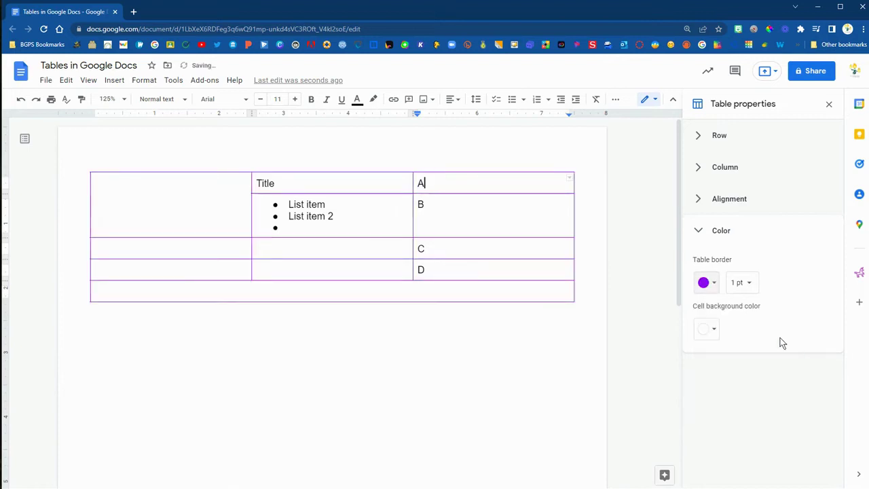
pyautogui.click(747, 284)
pyautogui.click(757, 298)
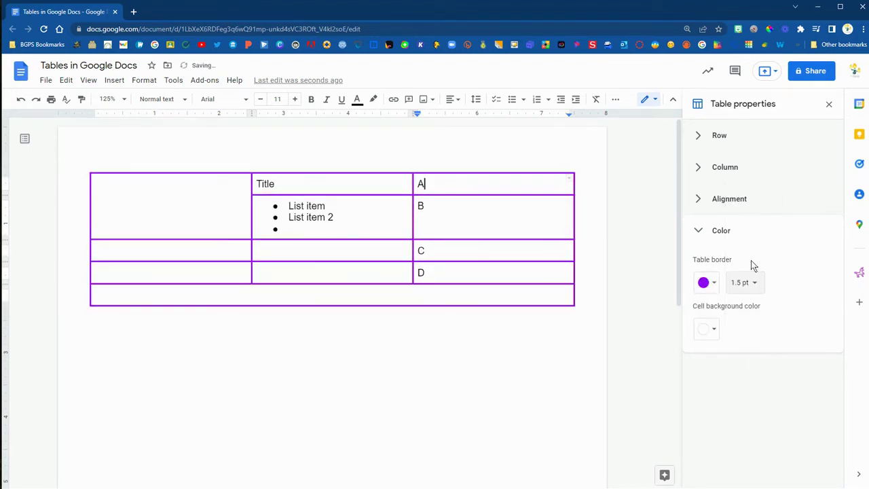
pyautogui.click(751, 275)
pyautogui.click(752, 264)
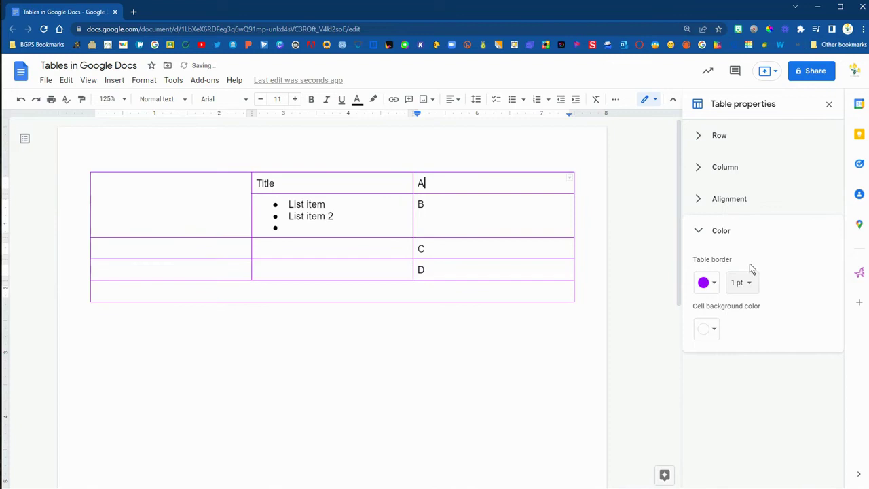
pyautogui.click(711, 333)
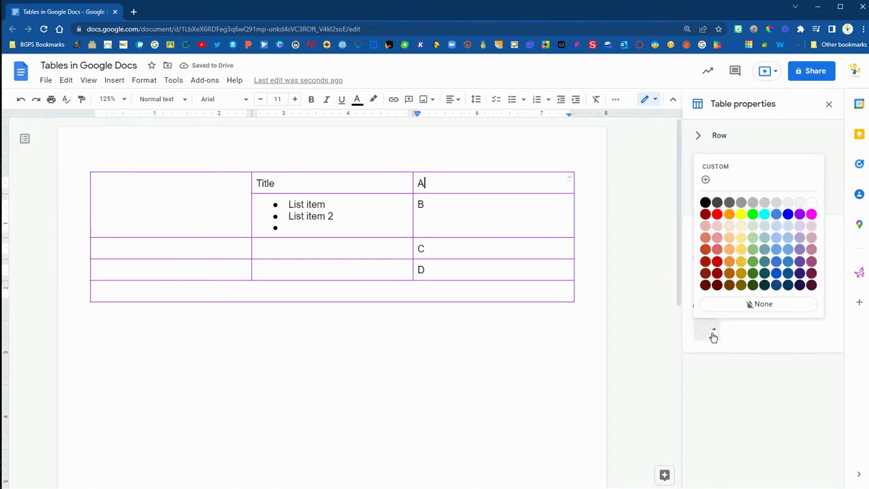
pyautogui.click(802, 227)
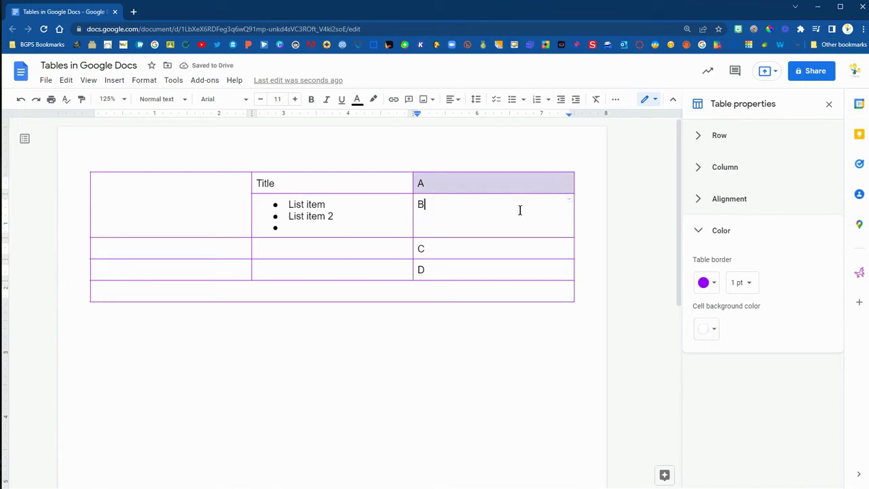
# Step: Select the whole table, shade every cell lavender, and close the table properties panel
pyautogui.moveTo(229, 188); pyautogui.dragTo(473, 280)
pyautogui.click(707, 331)
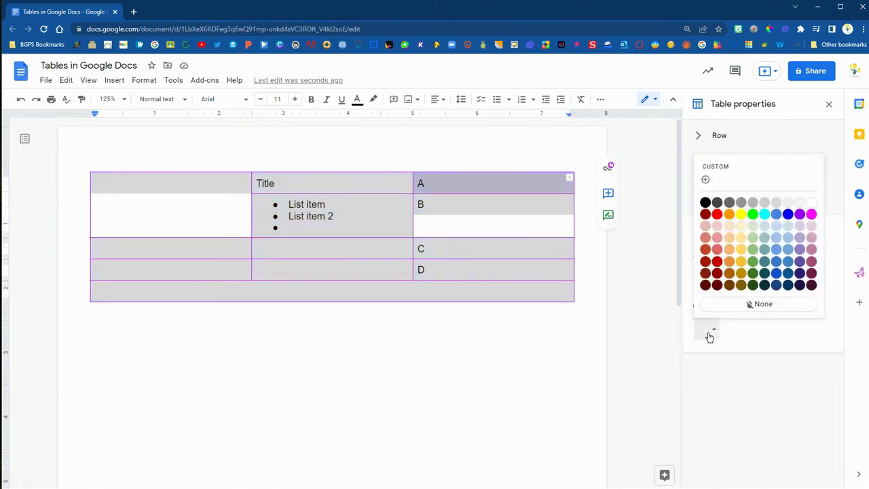
pyautogui.click(799, 230)
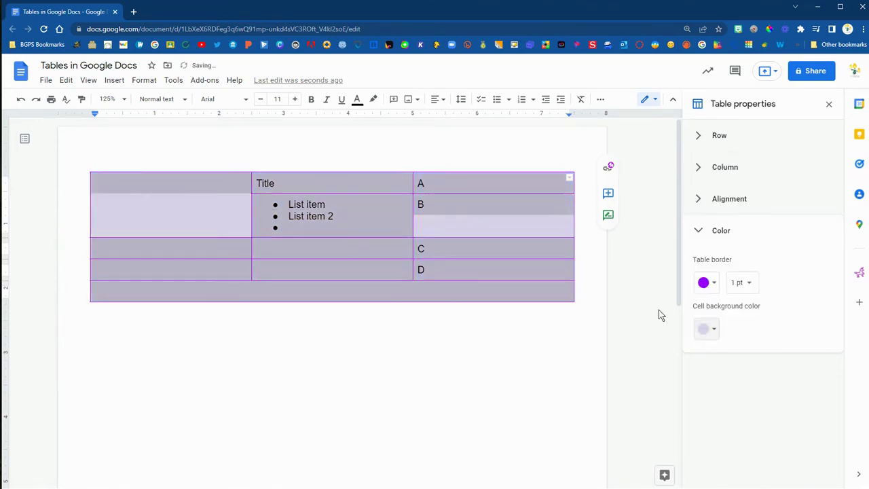
pyautogui.click(461, 274)
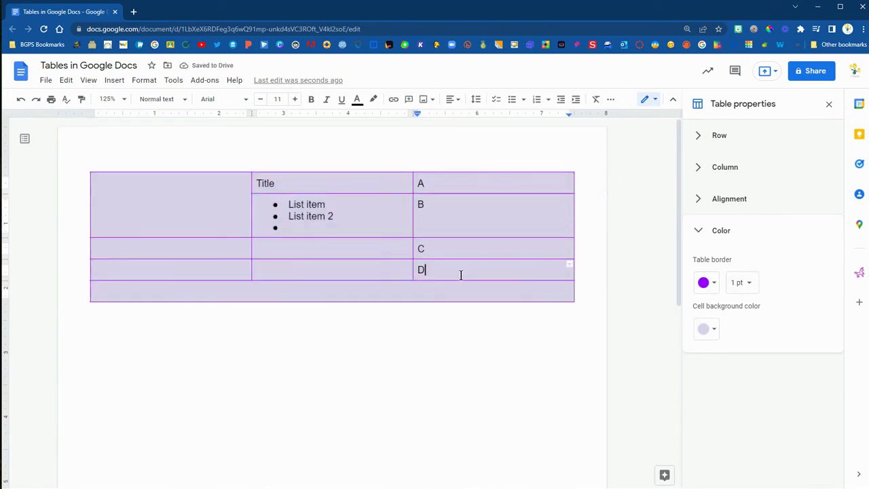
pyautogui.click(828, 105)
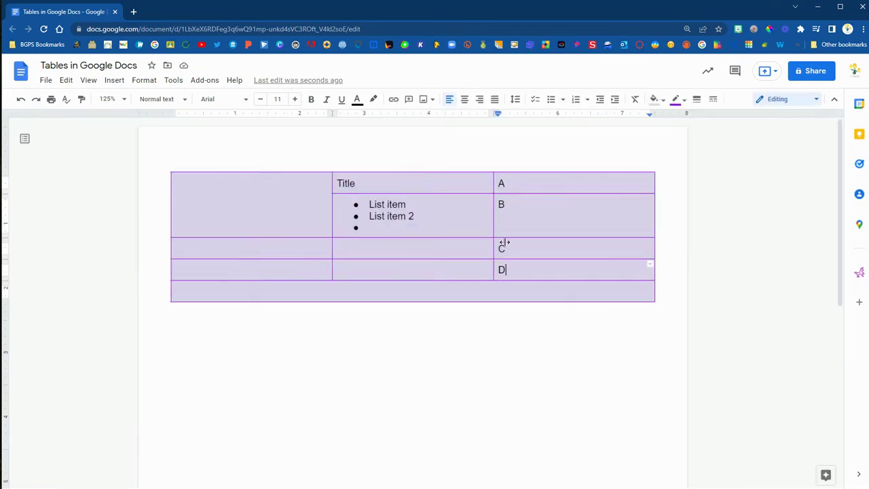
# Step: Pin the Title row as the table's header row
pyautogui.click(360, 186)
pyautogui.rightClick(361, 182)
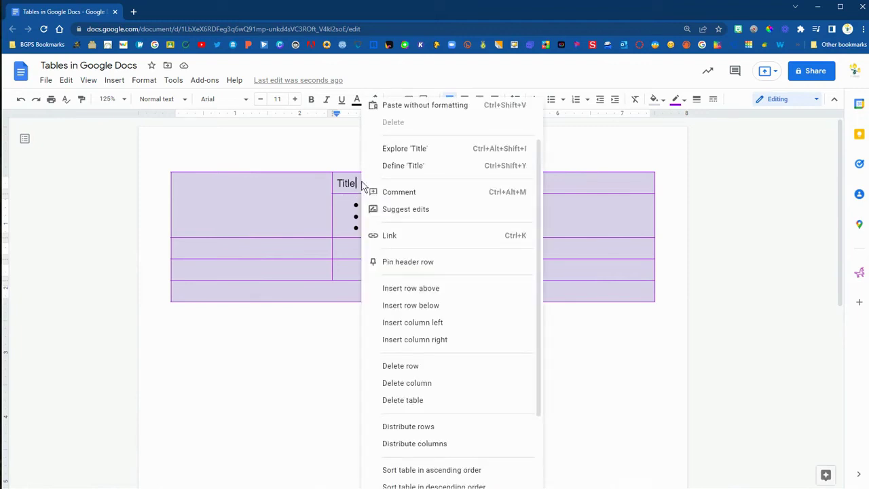
pyautogui.click(408, 261)
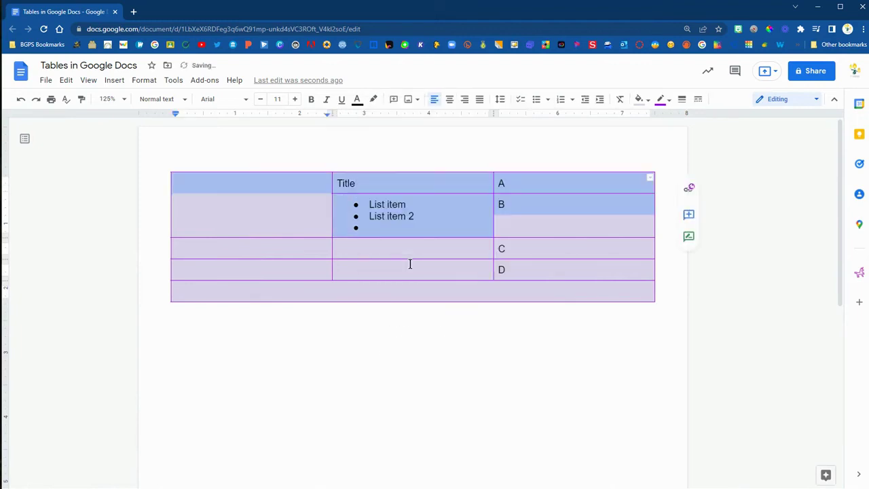
pyautogui.click(409, 278)
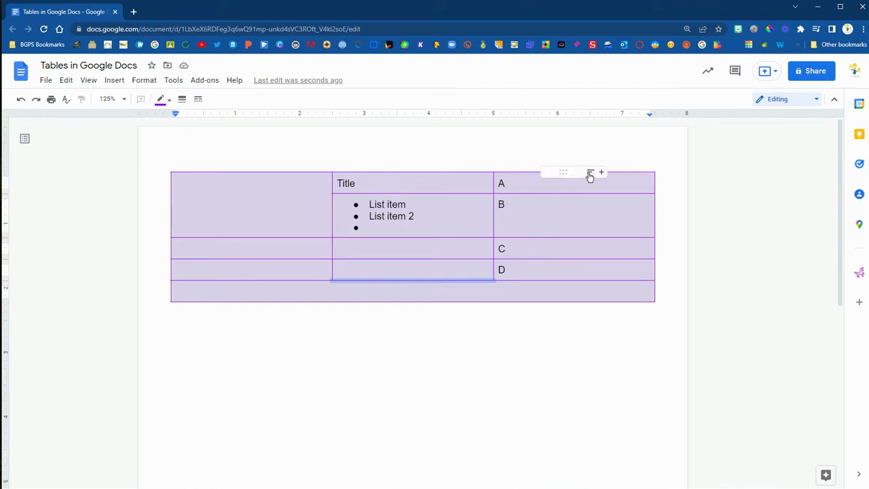
# Step: Sort the right column descending, then back to ascending (A, B, C, D)
pyautogui.click(590, 172)
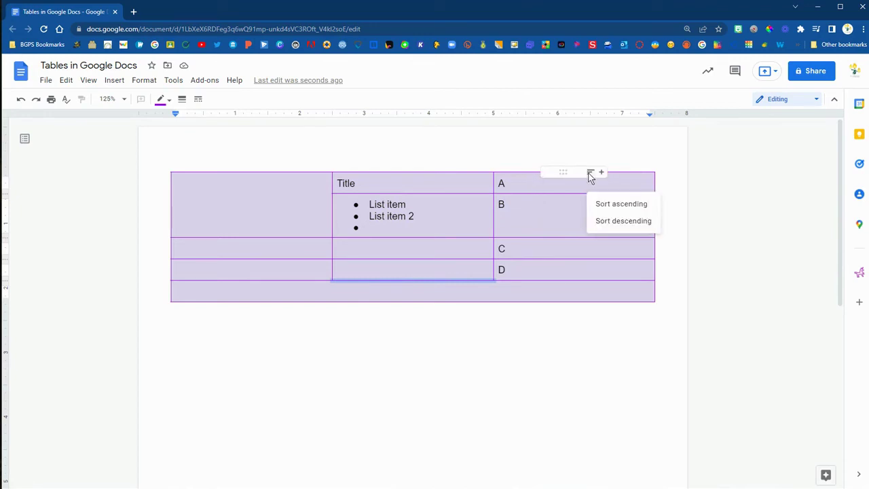
pyautogui.click(604, 222)
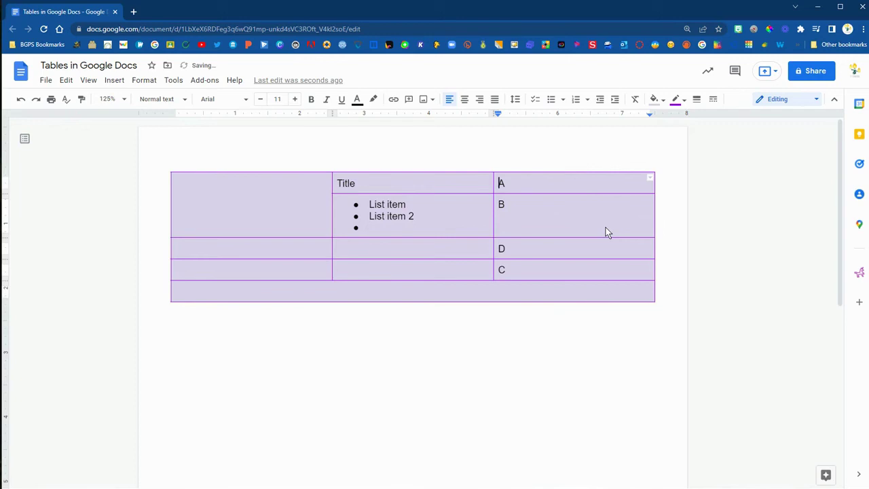
pyautogui.moveTo(557, 188)
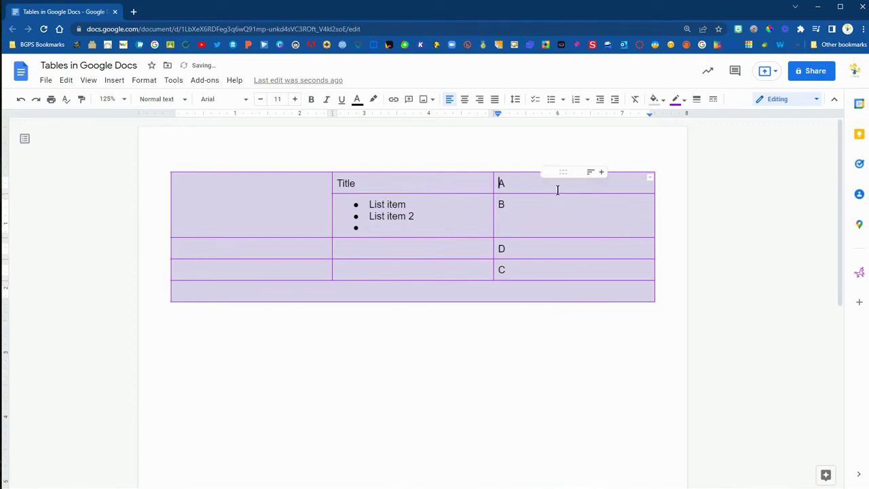
pyautogui.click(594, 174)
pyautogui.click(604, 205)
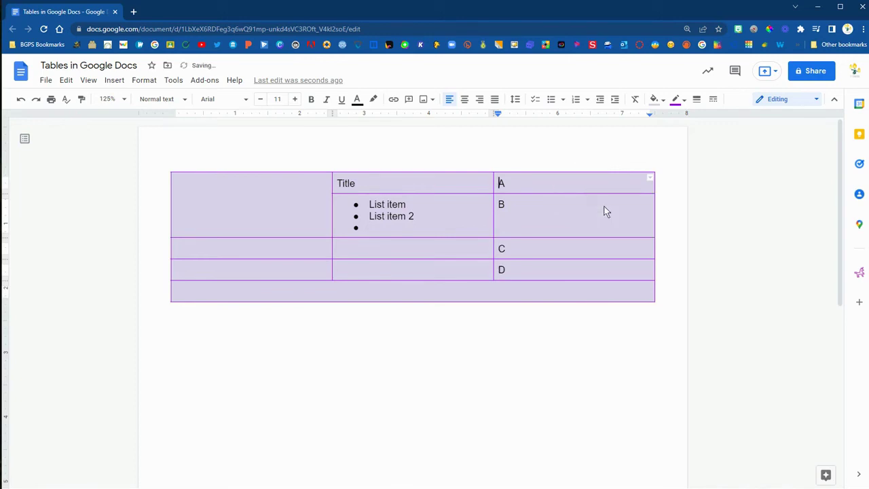
pyautogui.click(245, 312)
# Step: Insert a 2 x 1 table below the purple table, widen its left cell, and add an empty line after it
pyautogui.write('@')
pyautogui.click(235, 333)
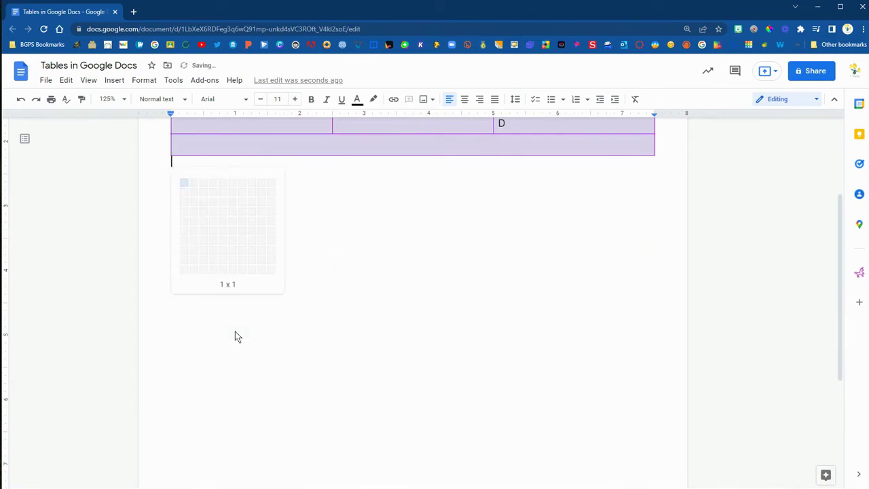
pyautogui.click(193, 185)
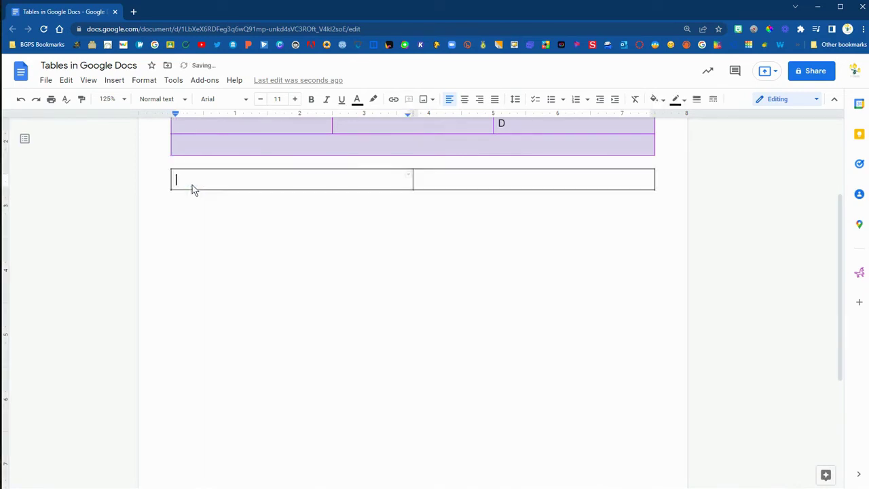
pyautogui.scroll(1, 438, 309)
pyautogui.scroll(2, 438, 312)
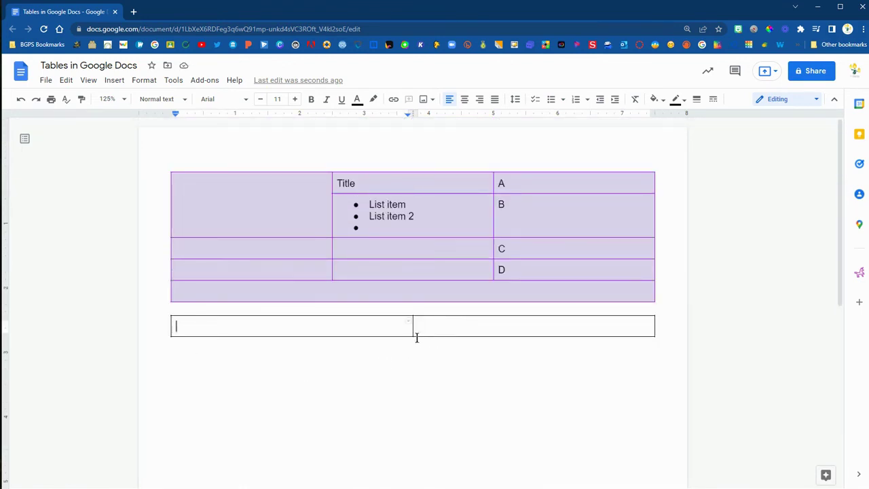
pyautogui.moveTo(413, 330)
pyautogui.mouseDown()
pyautogui.moveTo(320, 330)
pyautogui.moveTo(508, 330)
pyautogui.mouseUp()
pyautogui.click(380, 370)
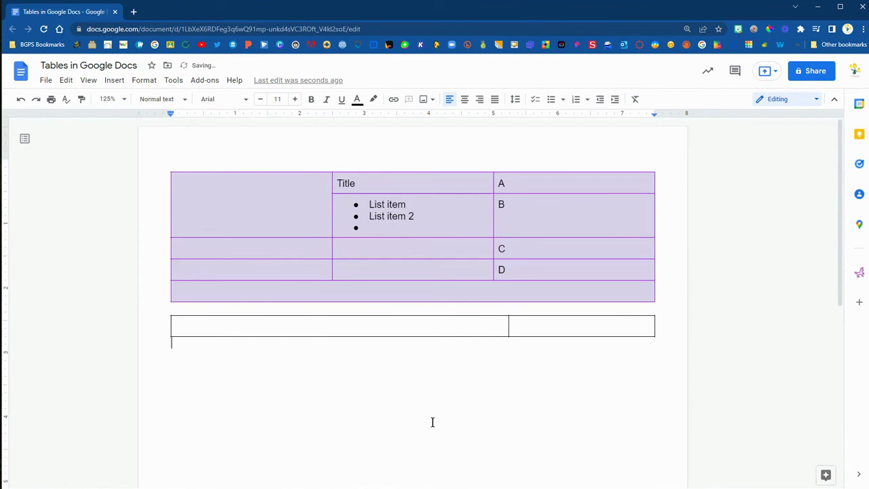
pyautogui.press('Return')
# Step: Add a third 2 x 1 table below with a narrowed left cell, then bring up the middle table's context menu
pyautogui.click(109, 82)
pyautogui.moveTo(131, 116)
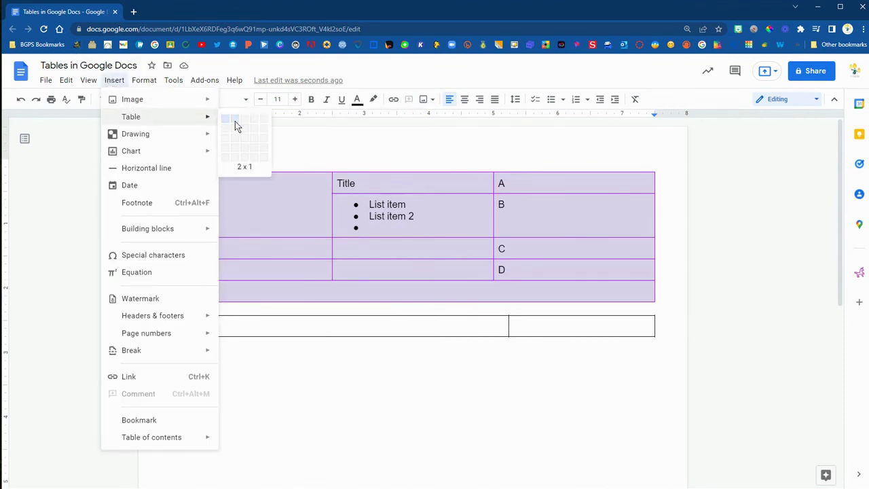
pyautogui.click(236, 127)
pyautogui.moveTo(415, 381); pyautogui.dragTo(275, 377)
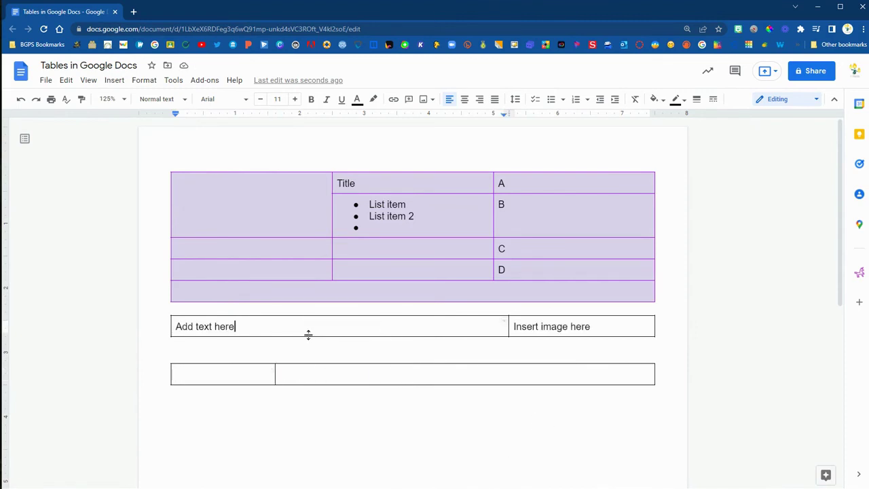
pyautogui.moveTo(504, 323)
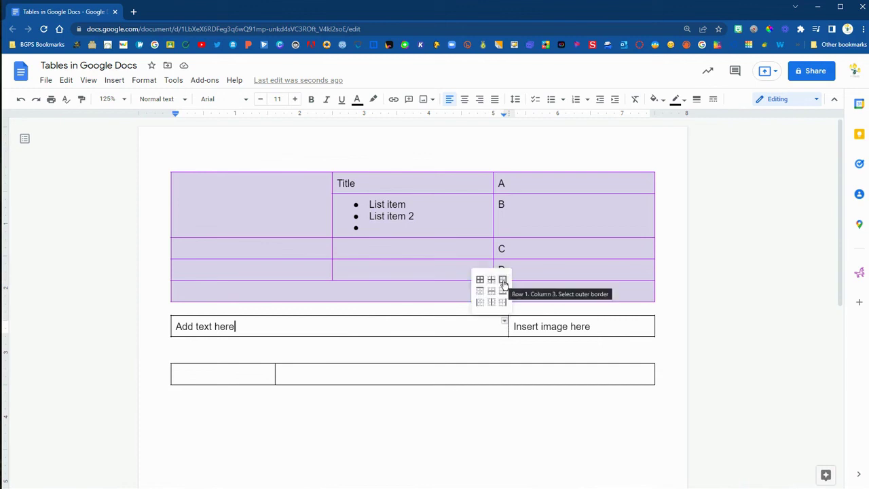
pyautogui.rightClick(482, 327)
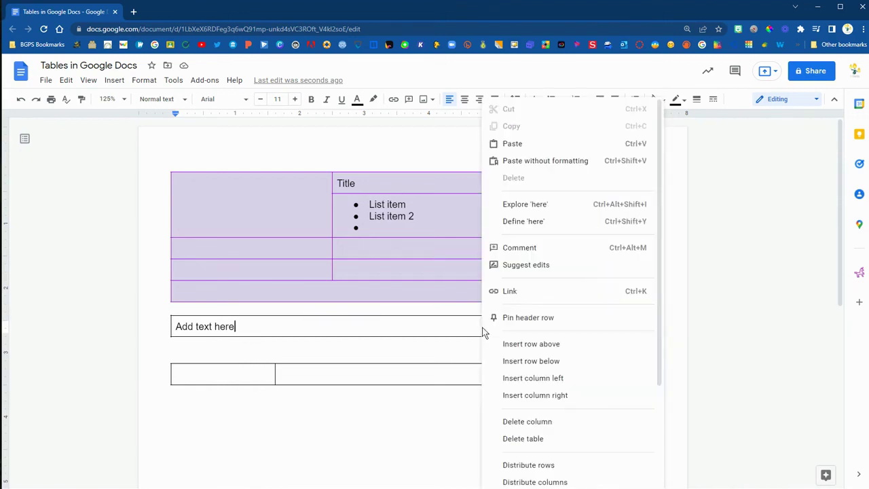
# Step: Set the middle table's border width to 0 pt in Table properties
pyautogui.scroll(-2, 563, 404)
pyautogui.click(553, 415)
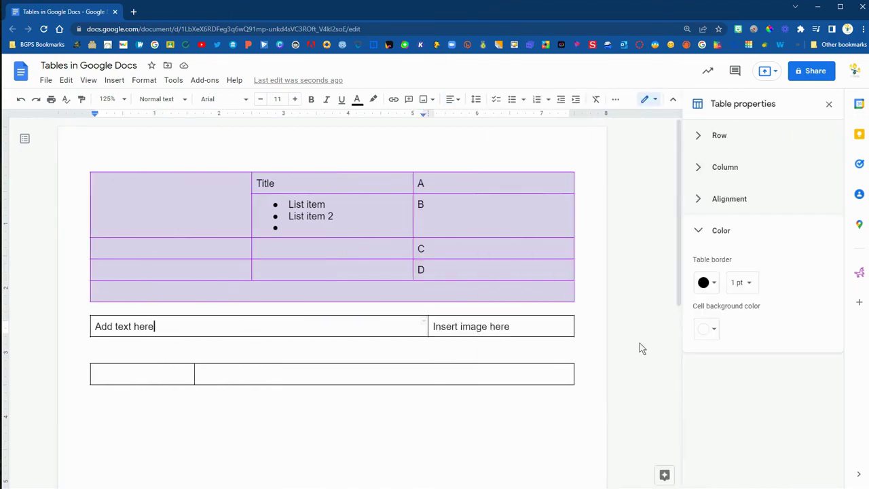
pyautogui.click(747, 287)
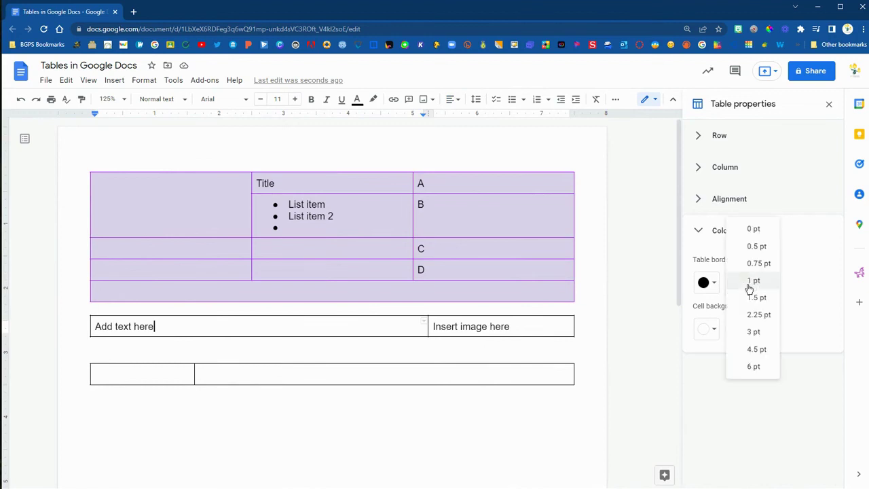
pyautogui.click(753, 230)
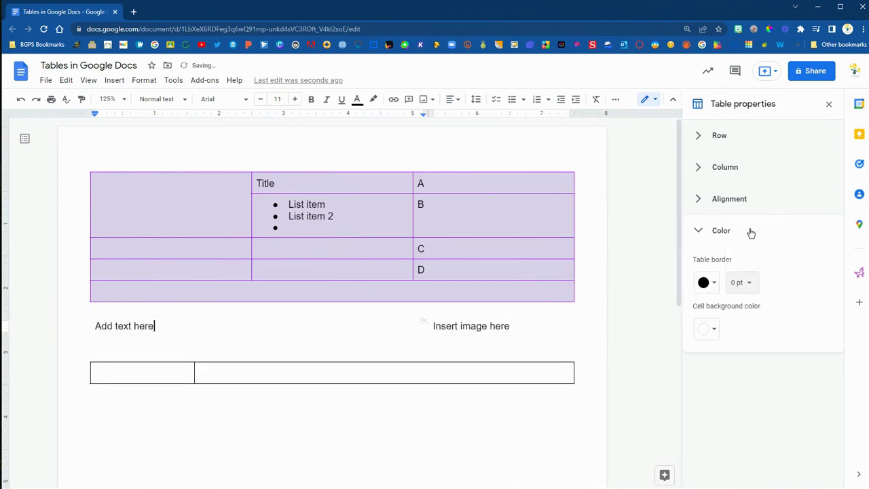
pyautogui.click(828, 105)
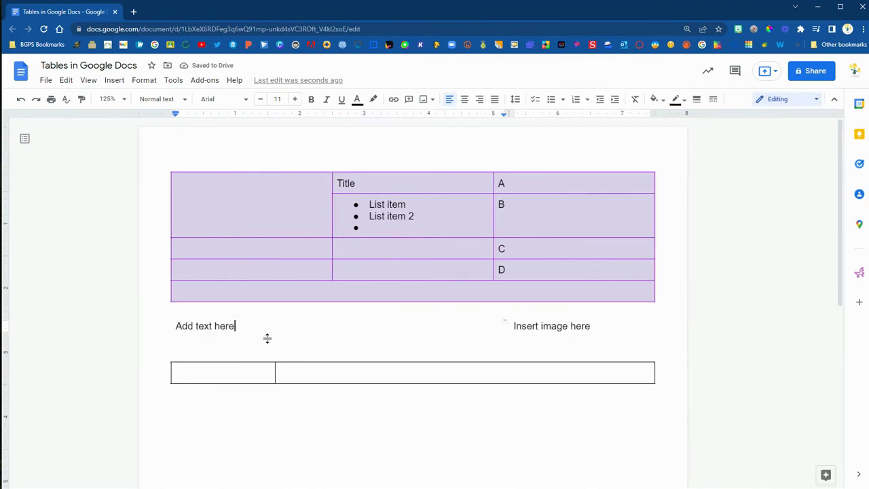
# Step: Check the borderless table's 'Add text here' and 'Insert image here' cells, then return below the bottom table
pyautogui.click(344, 426)
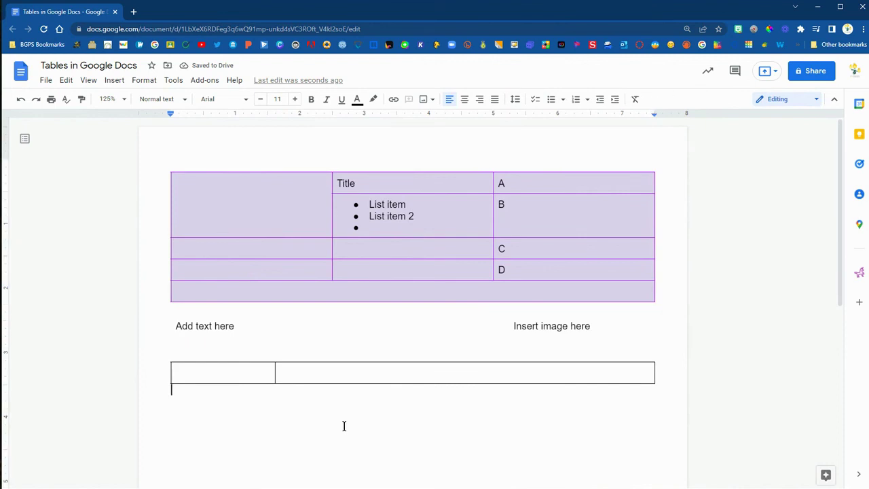
pyautogui.click(370, 331)
pyautogui.click(591, 326)
pyautogui.click(591, 327)
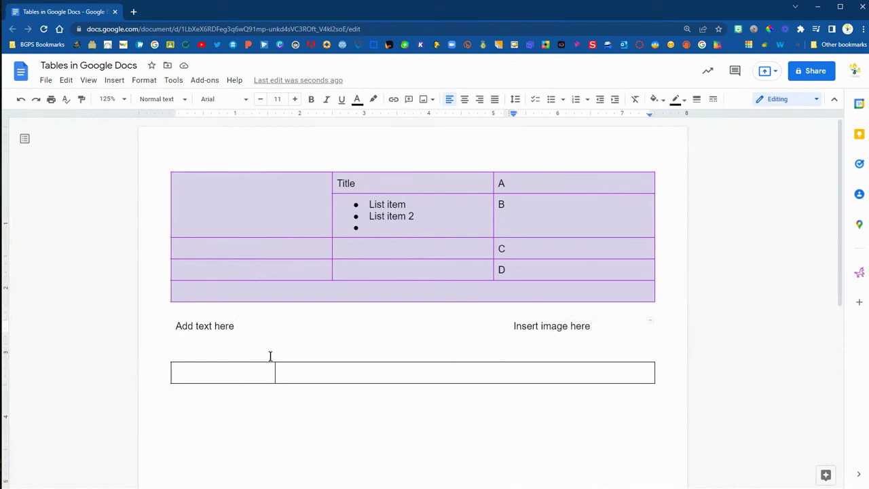
pyautogui.click(270, 415)
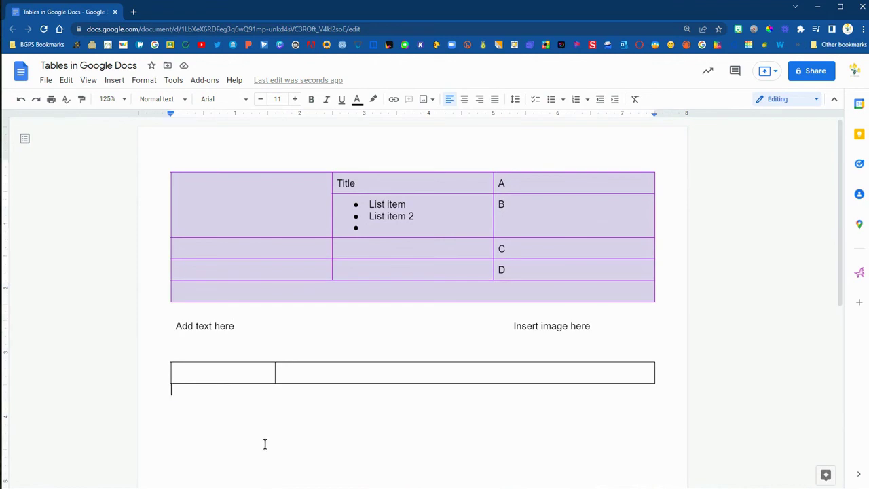